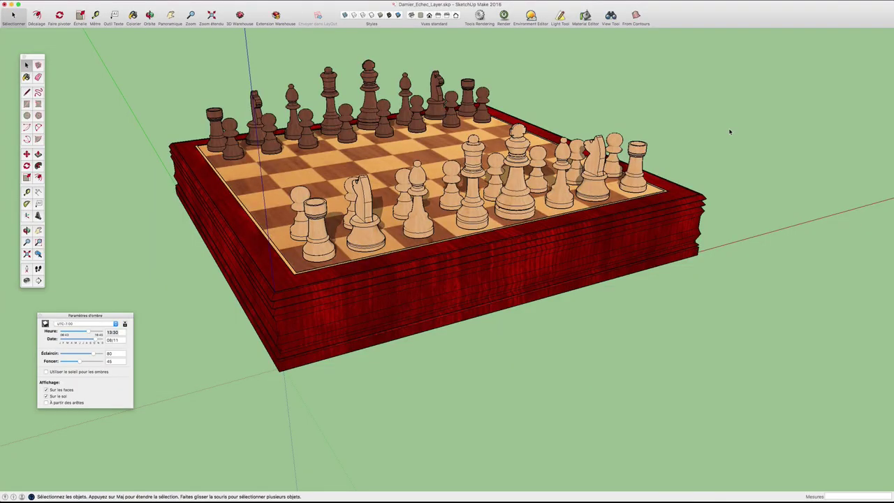
Step: Orbit the chessboard to a new angle and open the Twilight material editor
middle_click_drag(657, 125, 713, 120)
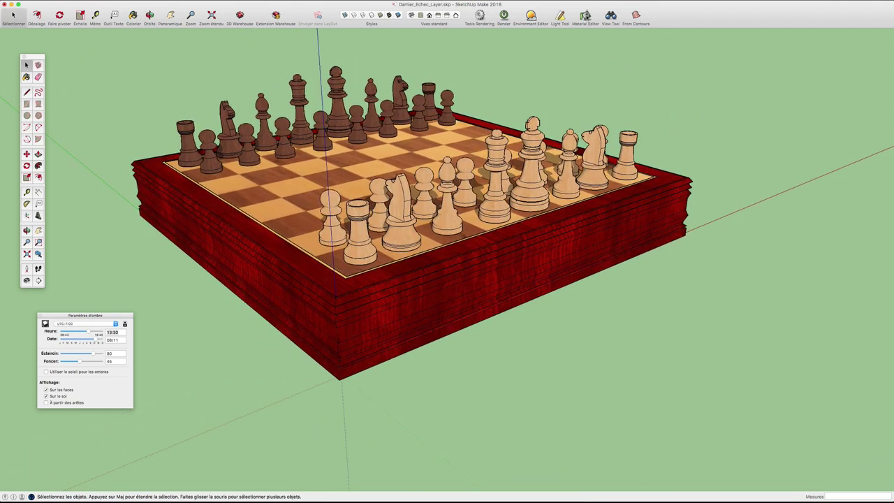
left_click(585, 15)
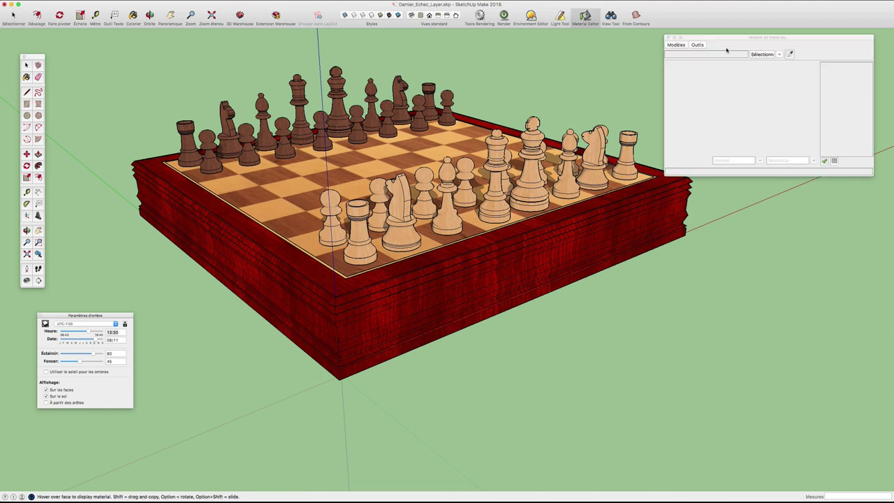
Step: Sample Texture_damier_TP from the board and apply the Bois > Mat matte wood preset
left_click(790, 53)
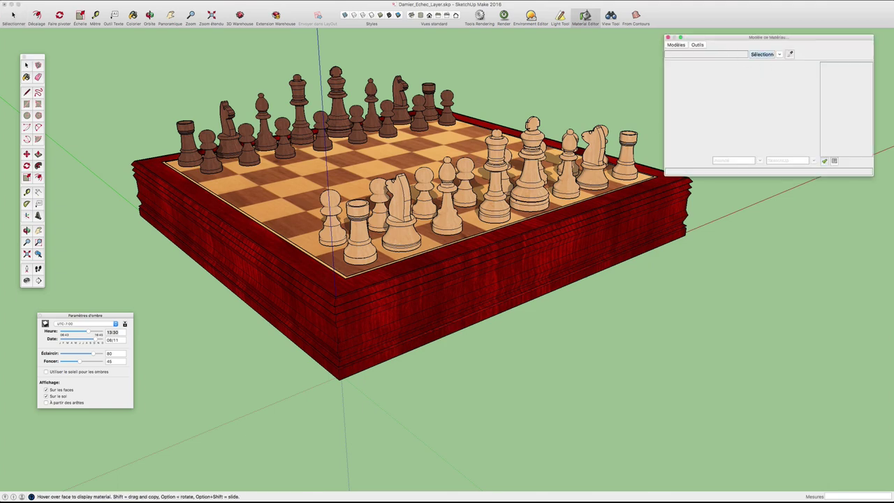
left_click(409, 163)
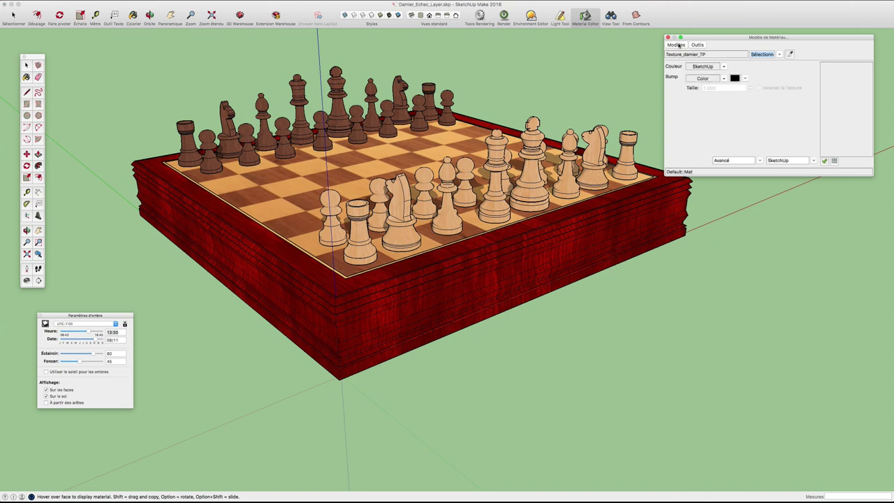
left_click(678, 44)
mouse_move(695, 55)
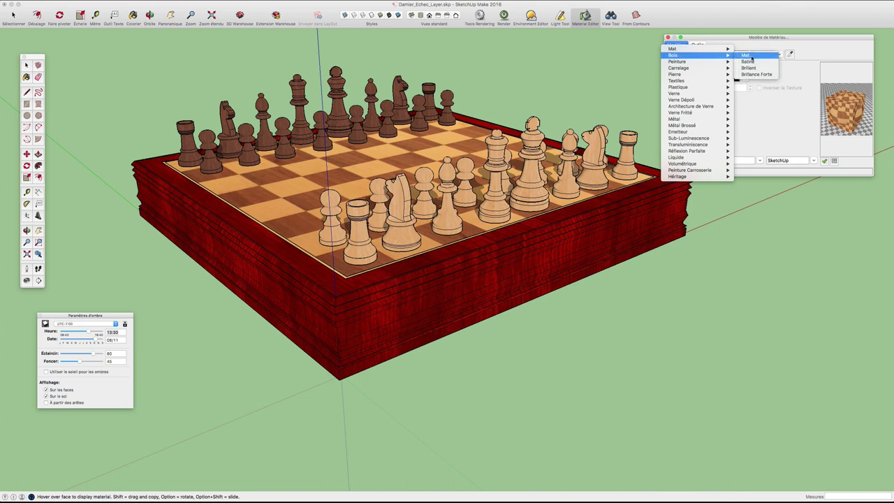
left_click(747, 55)
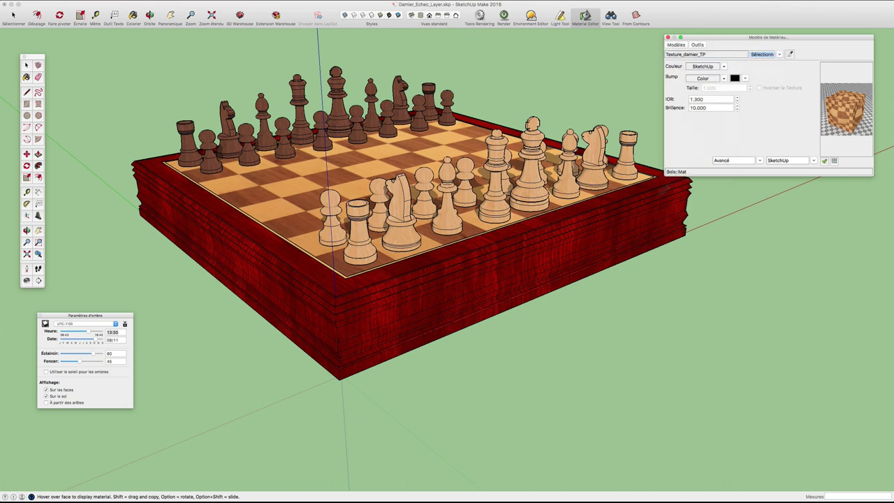
Step: Give wood_black_brown the Bois > Satiné satin wood preset
left_click(567, 233)
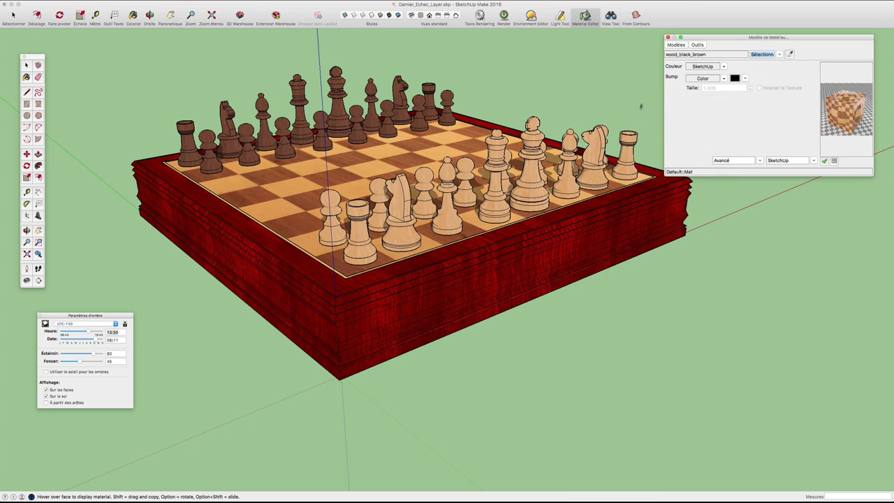
left_click(678, 46)
mouse_move(694, 55)
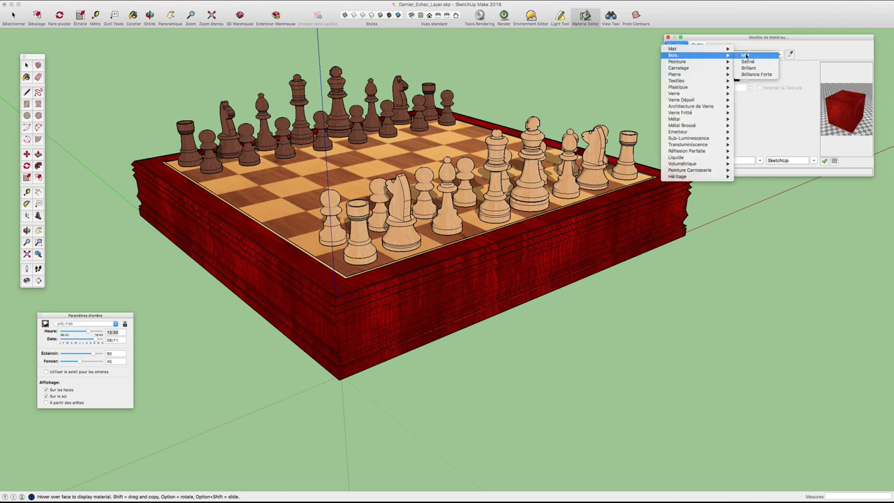
left_click(748, 62)
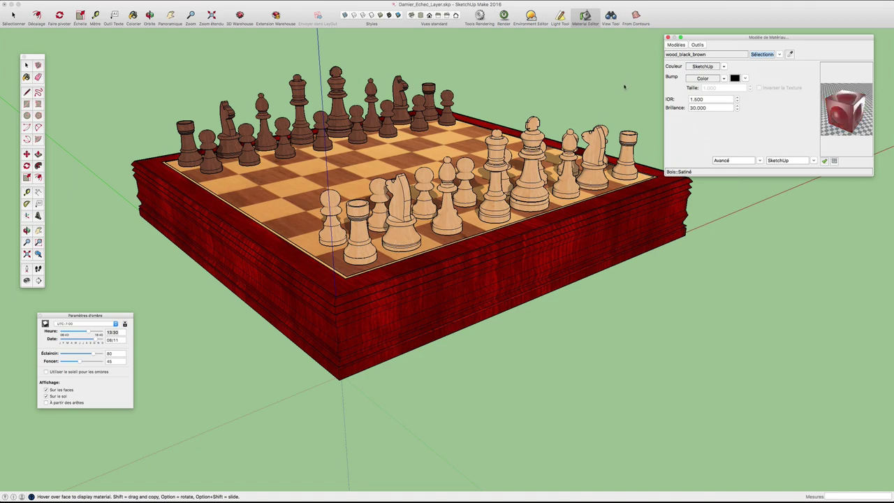
mouse_move(624, 86)
middle_mouse_down()
mouse_move(578, 106)
mouse_move(591, 105)
middle_mouse_up()
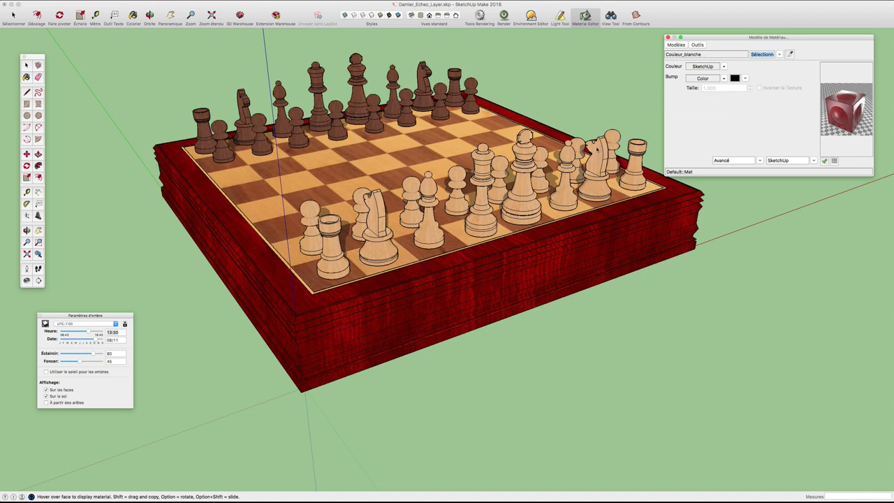
Step: Apply the Bois > Mat preset to Couleur_blanche and then to Wood_Brown
left_click(676, 45)
mouse_move(695, 55)
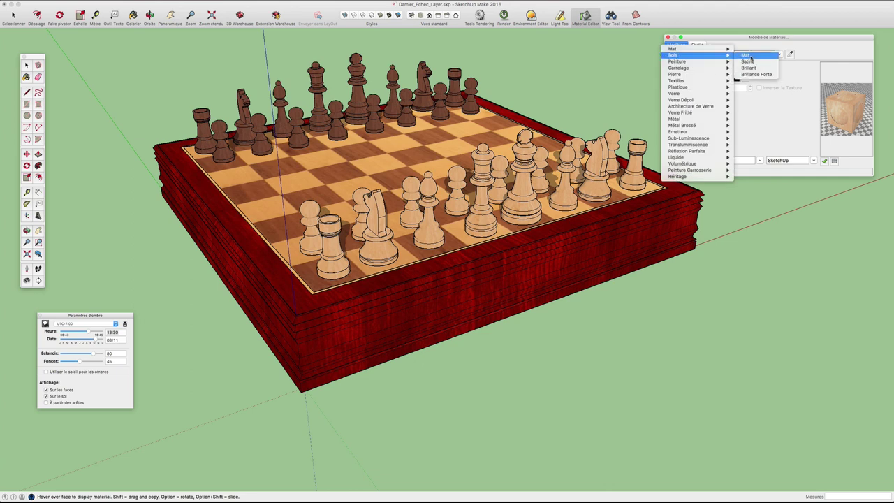
left_click(747, 56)
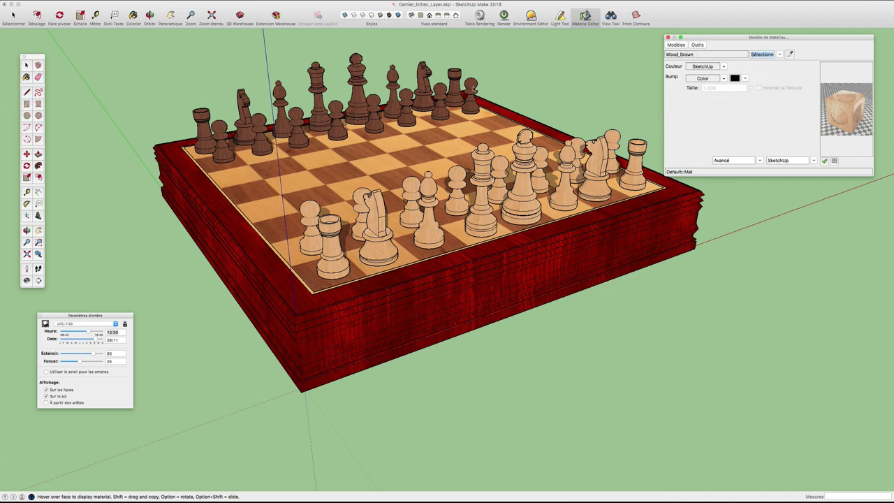
left_click(673, 46)
mouse_move(695, 55)
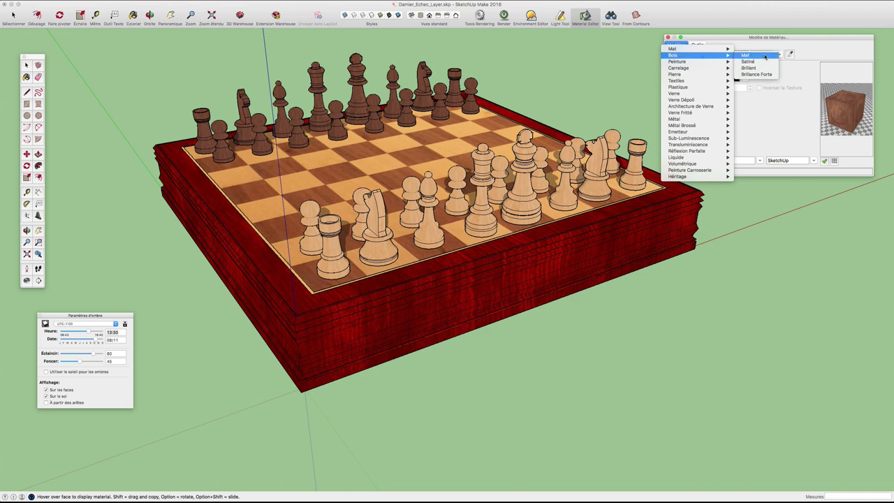
left_click(765, 56)
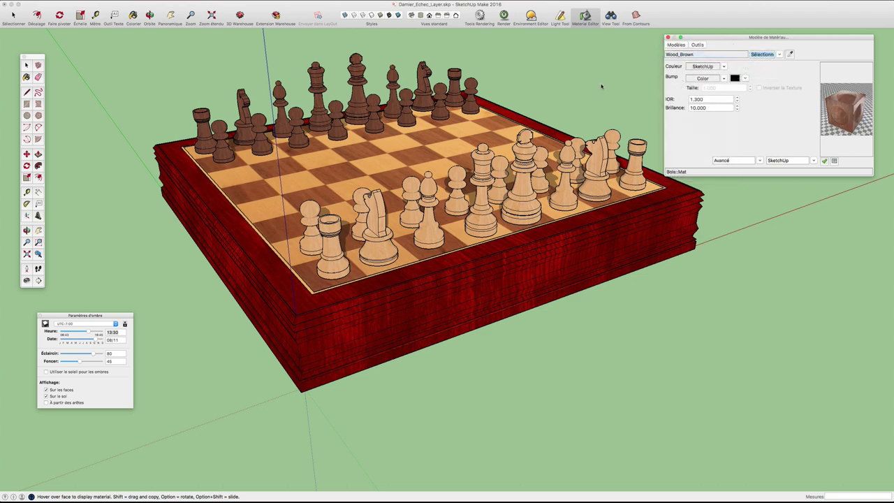
Step: Walk toward the red board edge and pick its Contour_Damier material with the eyedropper
key("w")
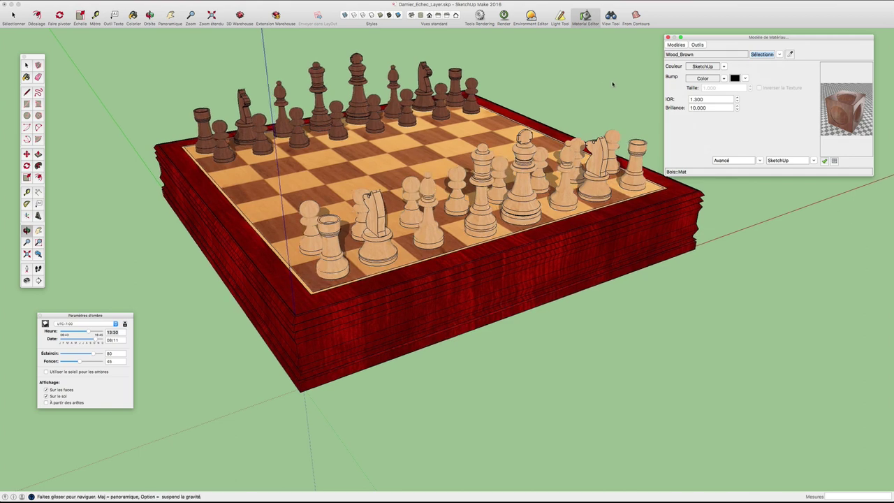
key("space")
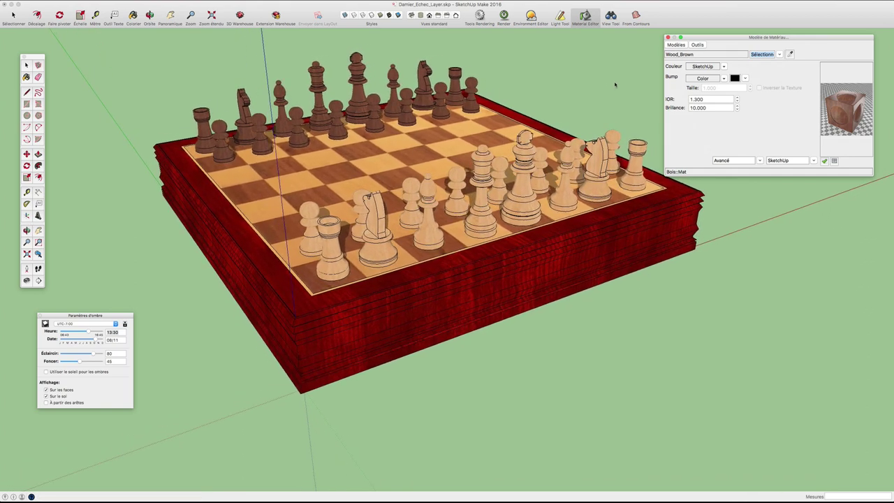
key("w")
left_click_drag(576, 97, 575, 90)
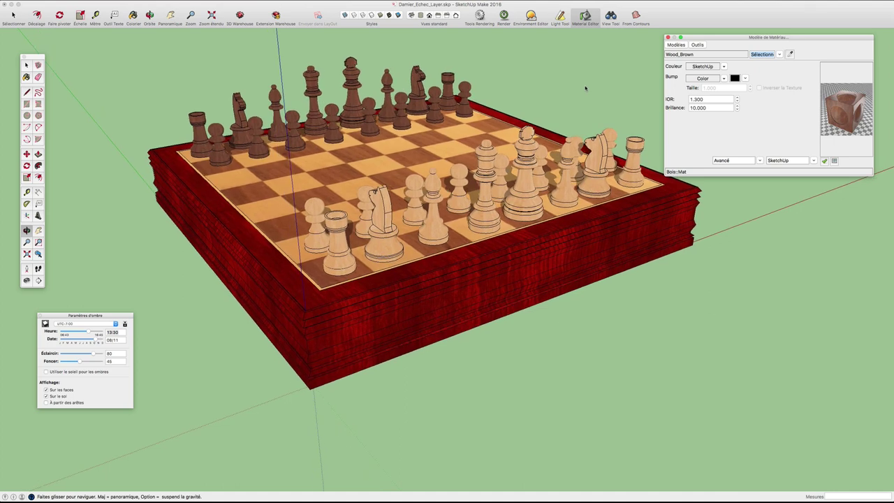
key("space")
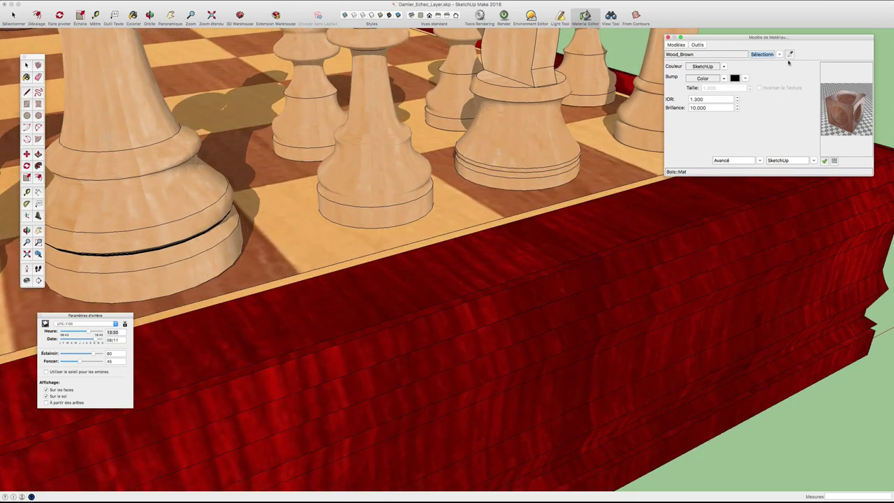
left_click(790, 53)
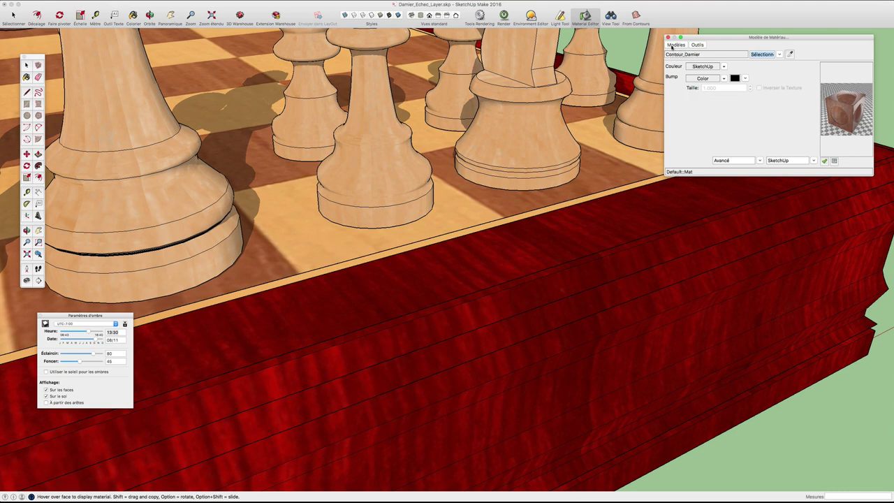
Step: Give Contour_Damier the Bois > Mat matte wood preset and release the orbit
left_click(673, 46)
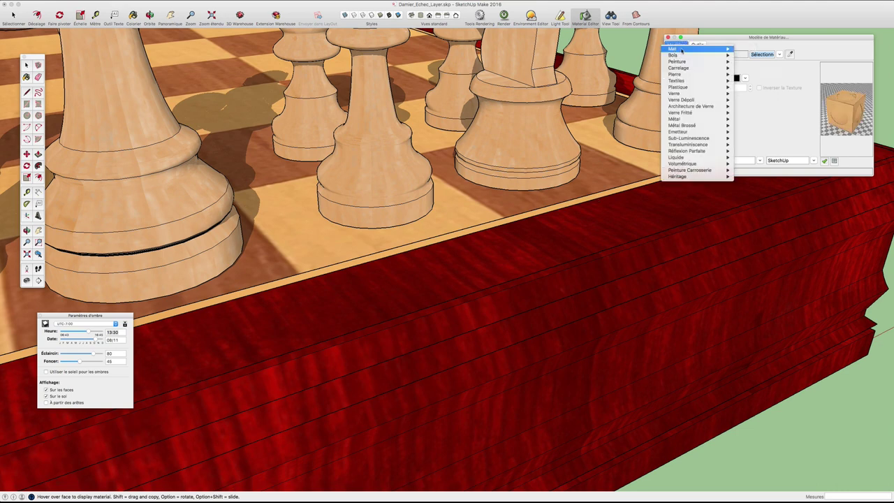
mouse_move(691, 55)
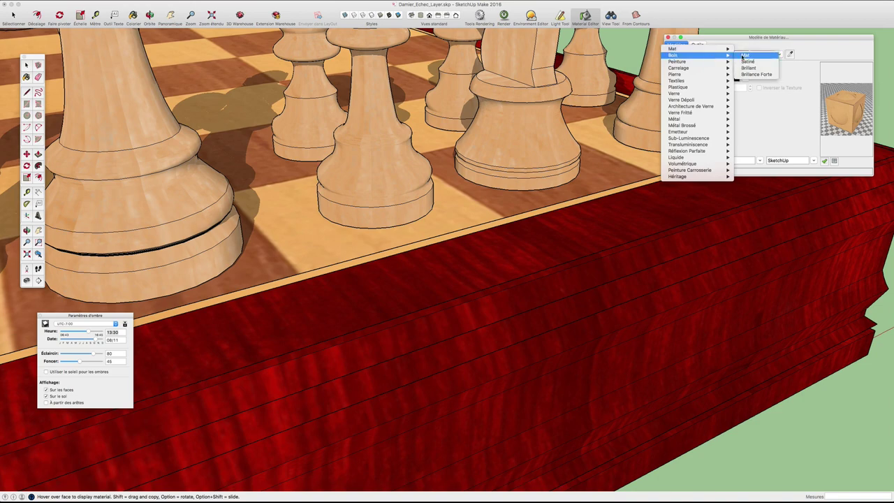
left_click(751, 57)
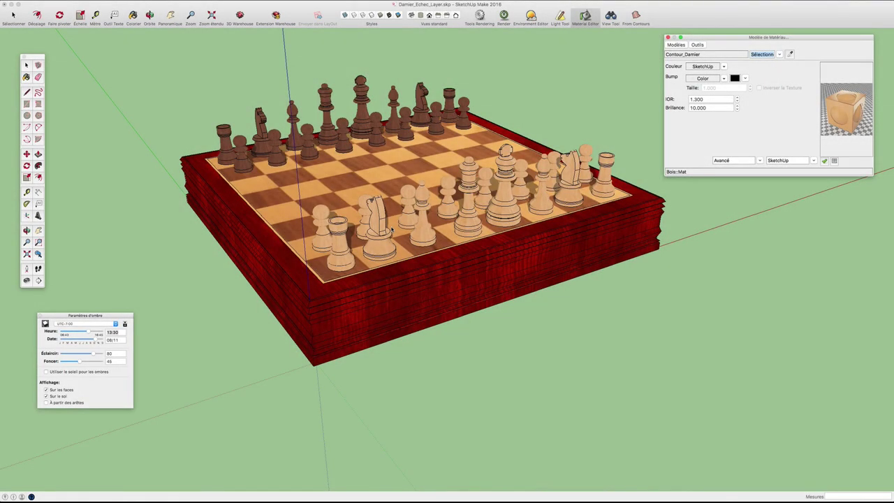
key("space")
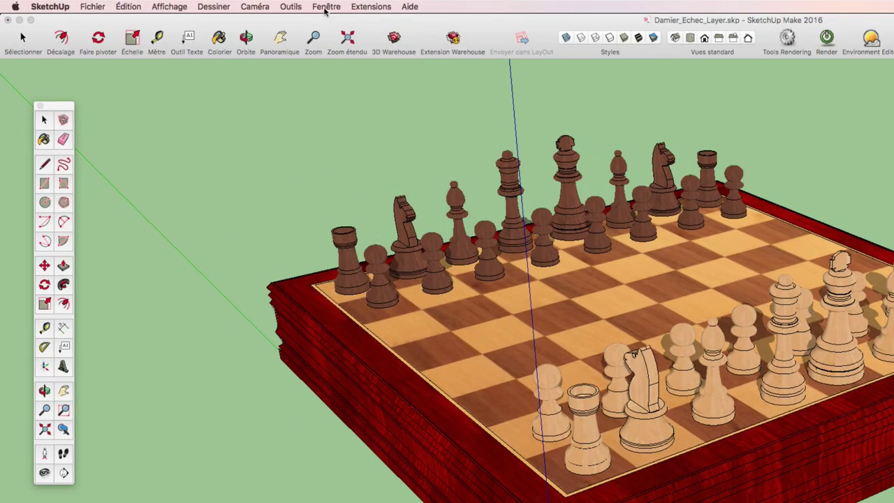
Step: Open the shadow settings, orbit to face the white pieces, and open the render window
left_click(325, 9)
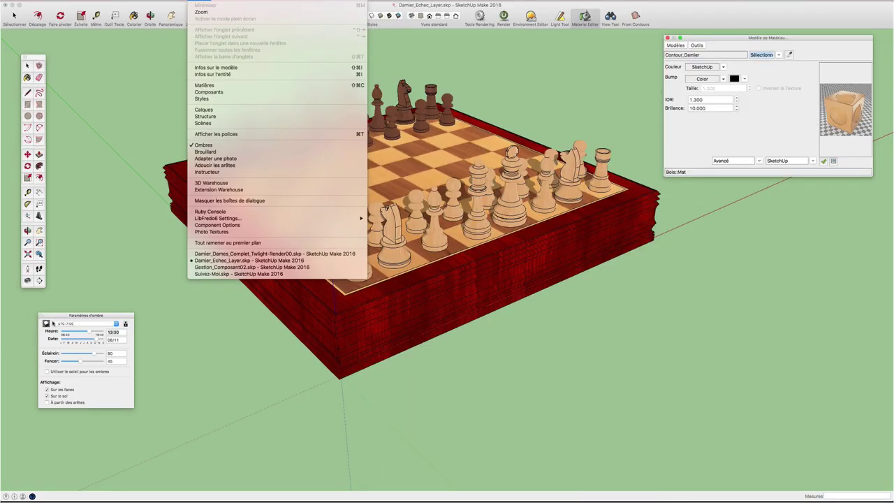
left_click(54, 324)
mouse_move(556, 241)
left_mouse_down()
mouse_move(482, 245)
mouse_move(535, 258)
left_mouse_up()
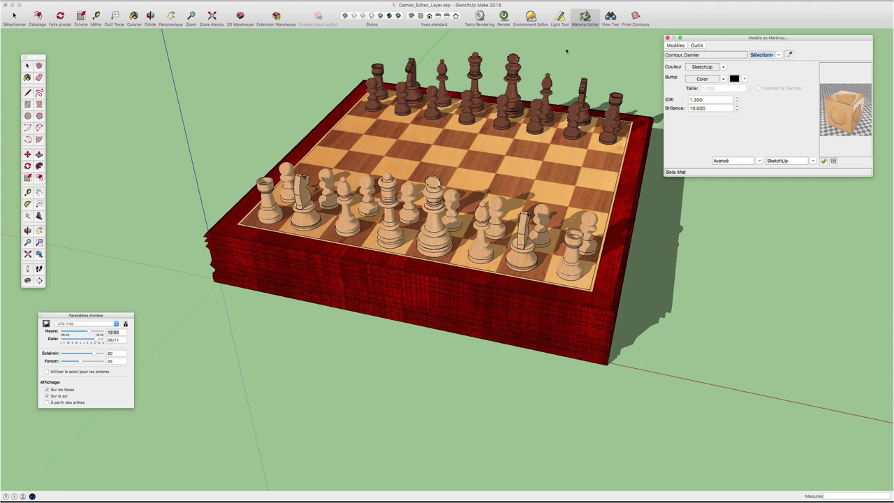
left_click(503, 15)
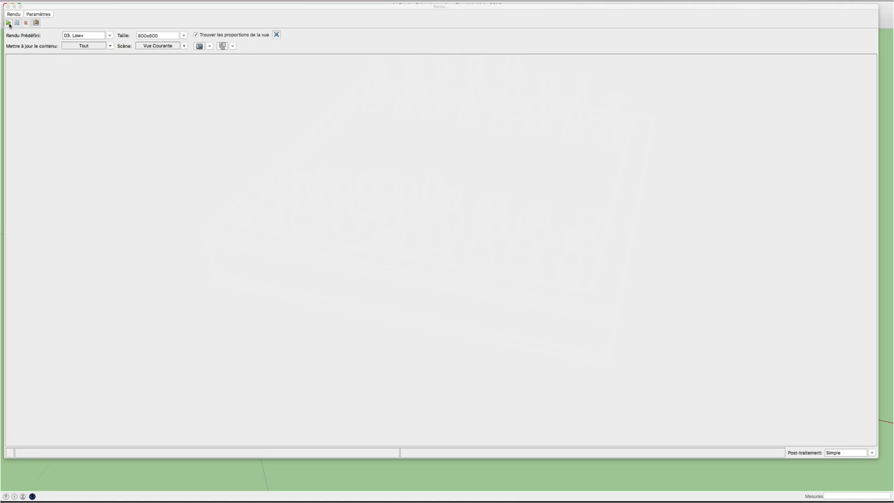
Step: Start the render and fit the preview image to the window
left_click(8, 23)
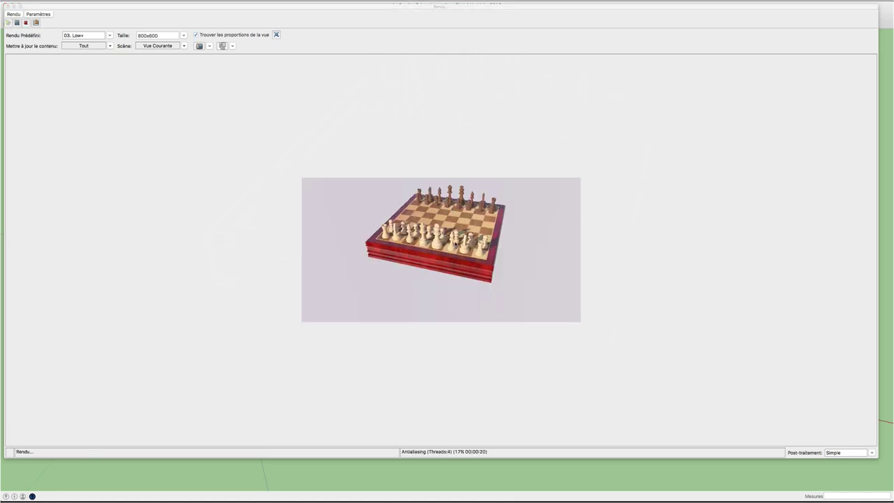
right_click(455, 229)
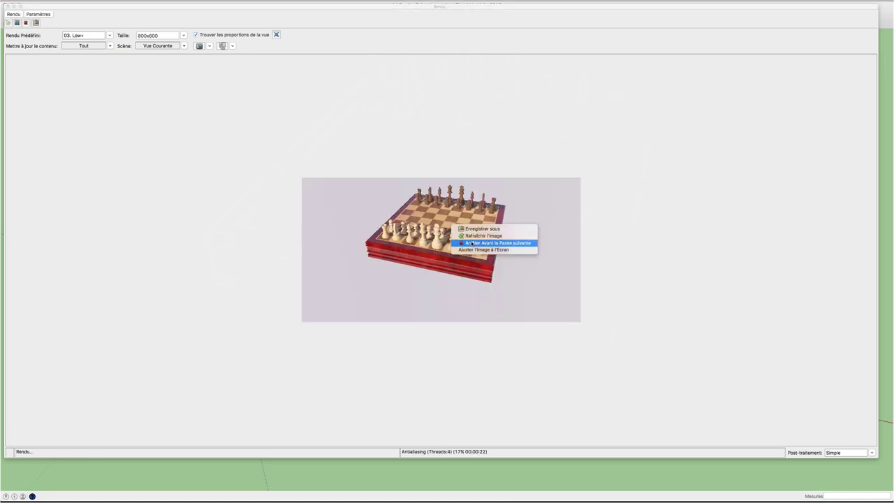
left_click(476, 250)
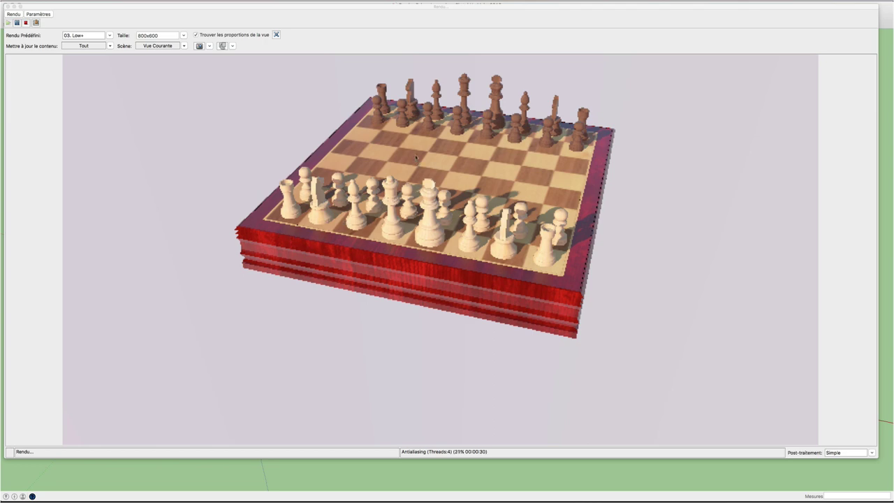
Step: Switch to the 05. Medium+ preset at the 2560x1306 view size and stop the render
left_click(108, 36)
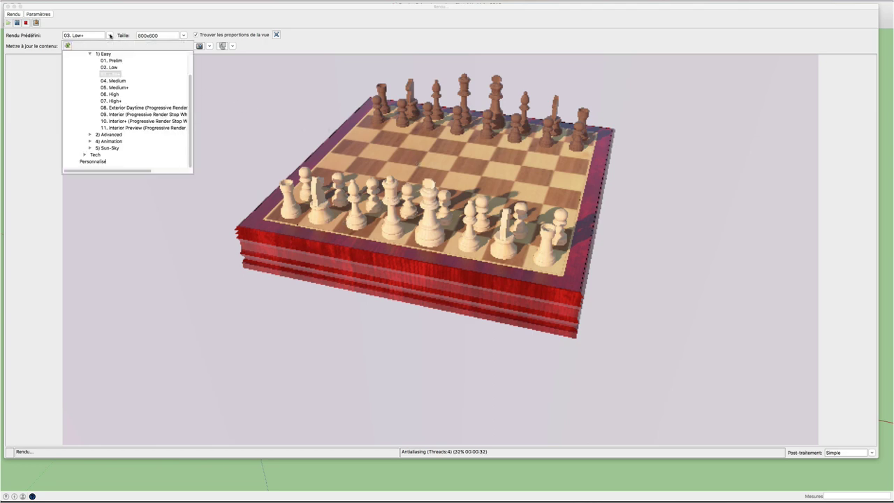
left_click(115, 87)
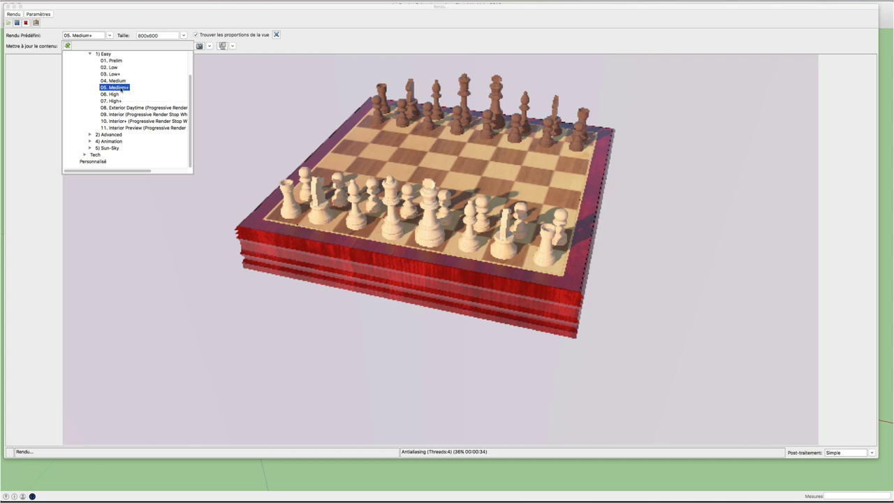
left_click(276, 37)
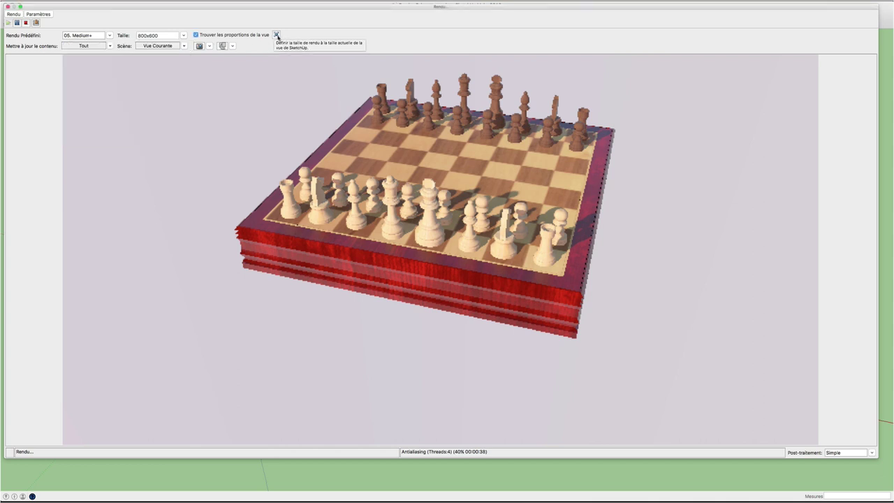
left_click(277, 36)
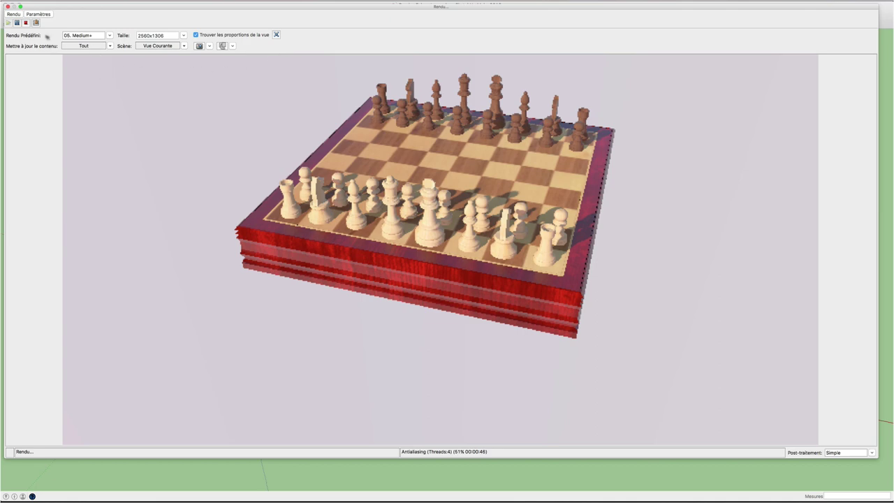
left_click(27, 23)
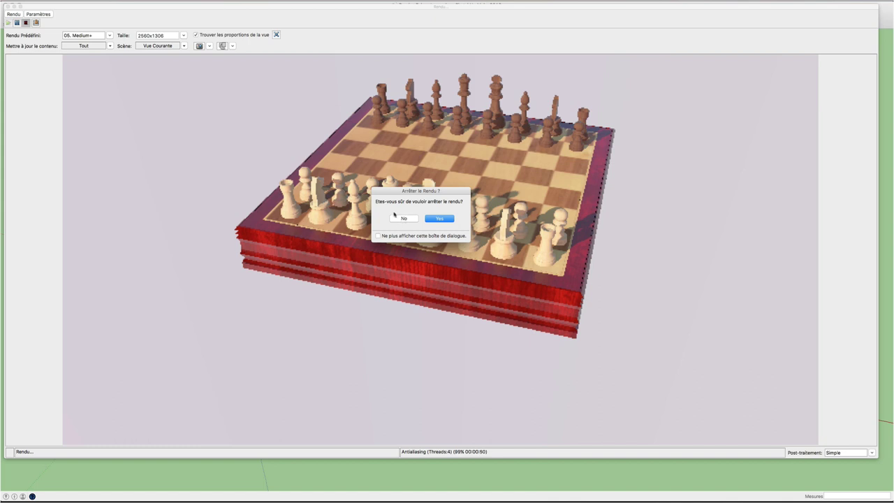
left_click(426, 219)
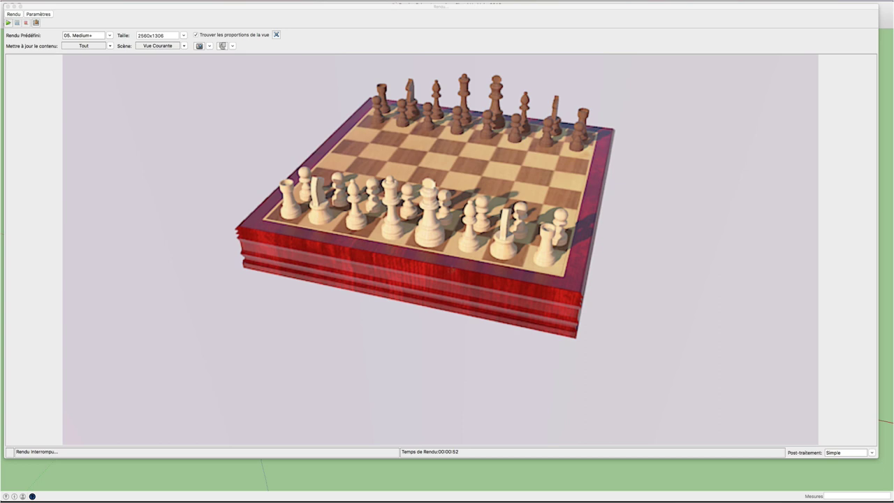
Step: Re-render at Medium+ without saving the previous result, then show post-processing tone settings
left_click(8, 23)
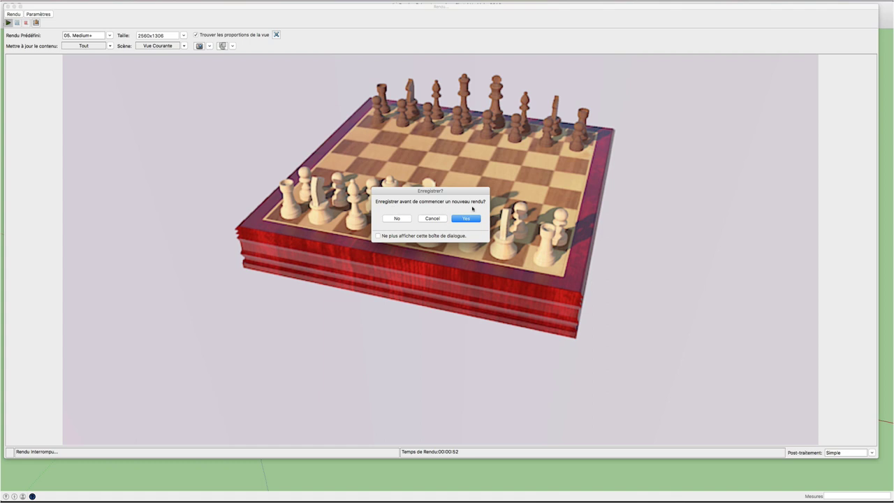
left_click(397, 218)
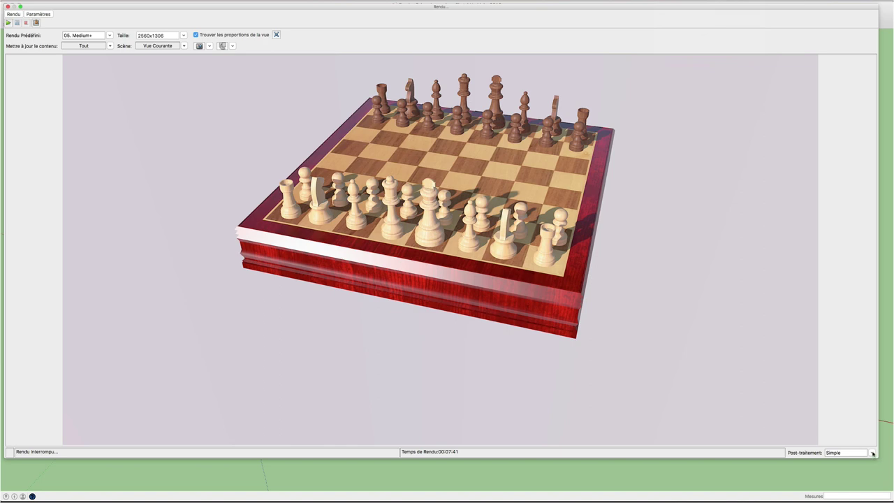
left_click(872, 453)
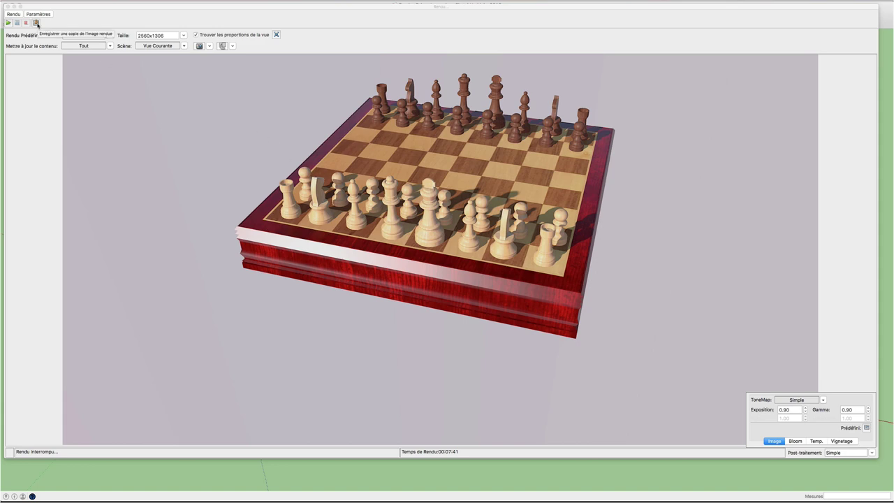
Step: Save the render as Damier_Echec_TR.jpg in the Lesson57_Twilight_Echec folder
left_click(624, 192)
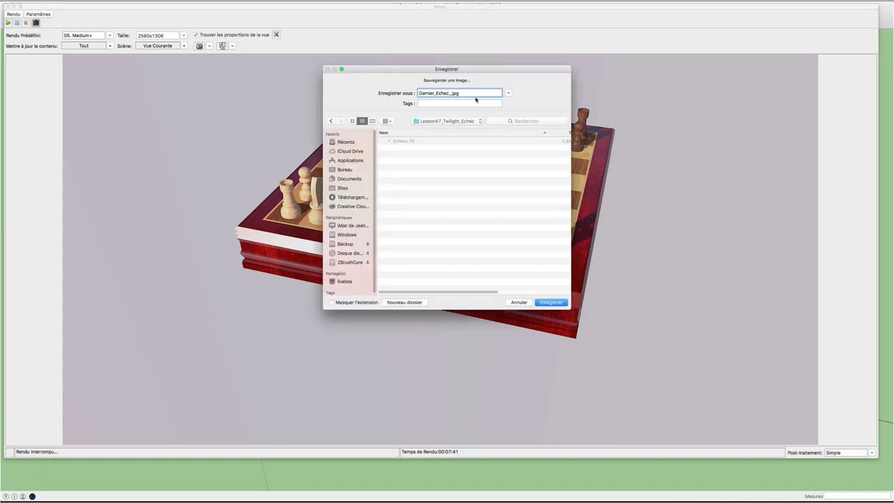
type("TR")
left_click(550, 302)
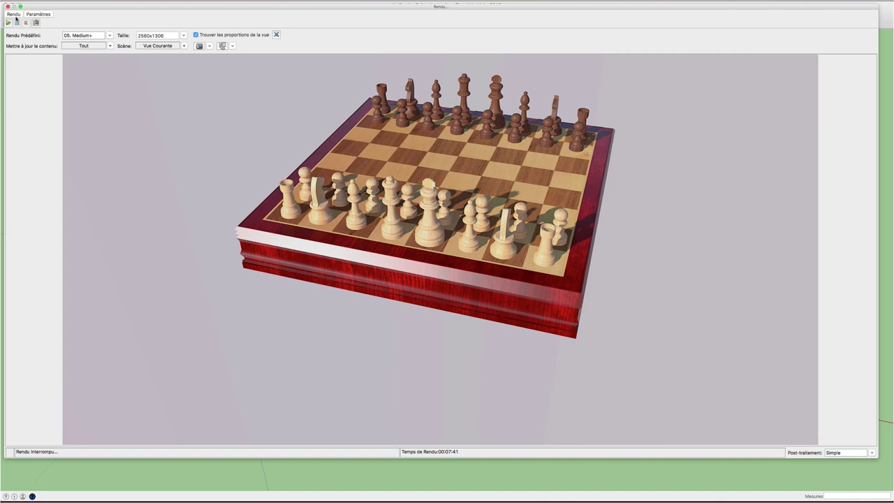
Step: Close the Twilight render window and show the Avancé options for the Contour_Damier material
left_click(8, 7)
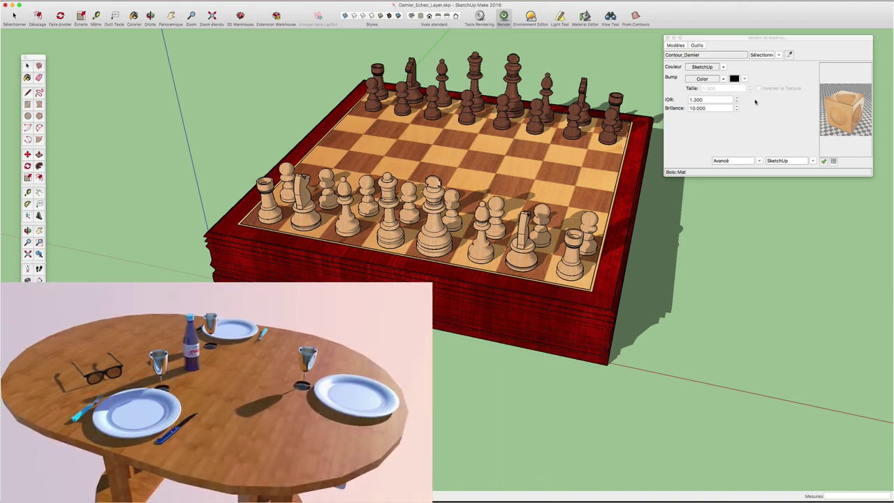
left_click(760, 161)
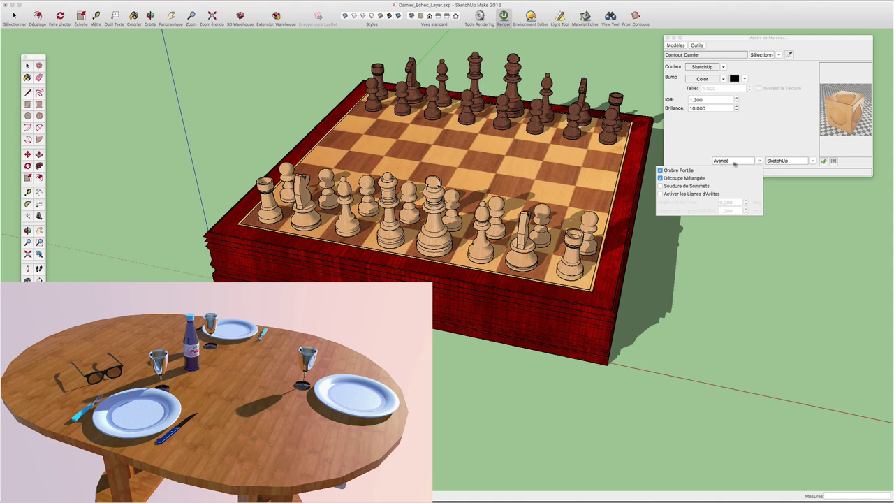